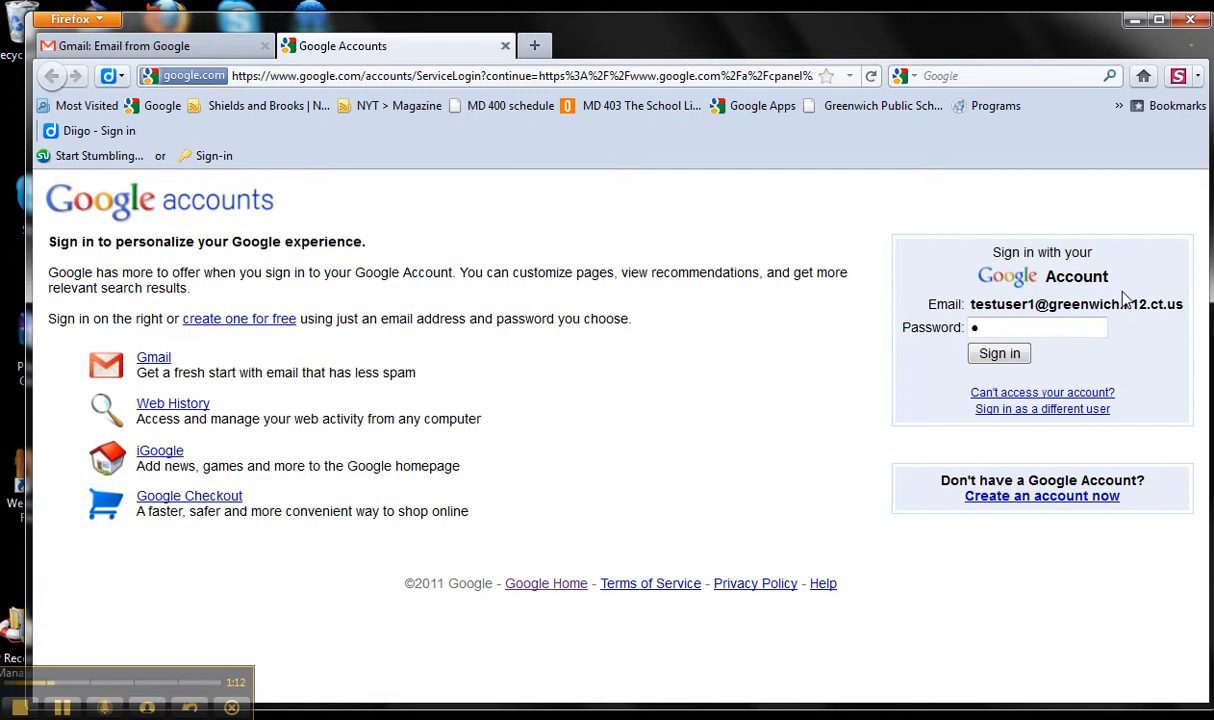
Sign in to the Google account with the account password and open the Email service from the Google Apps page.
key("Return")
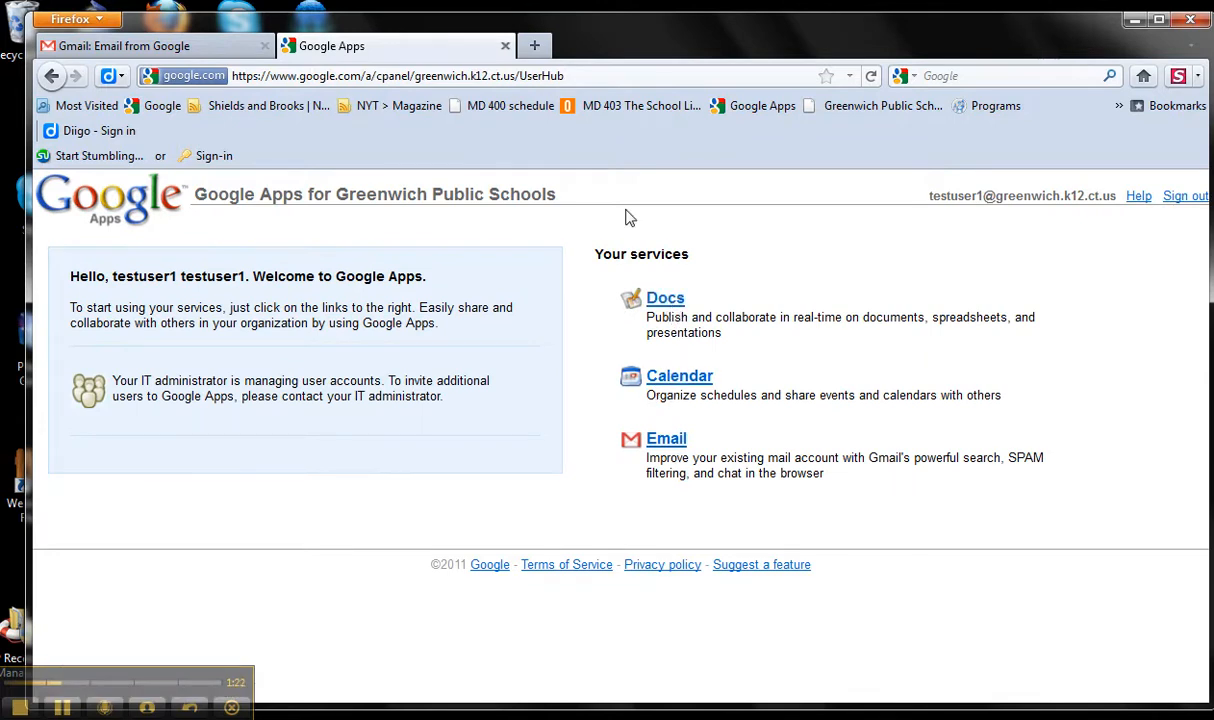
left_click_drag(575, 205, 216, 219)
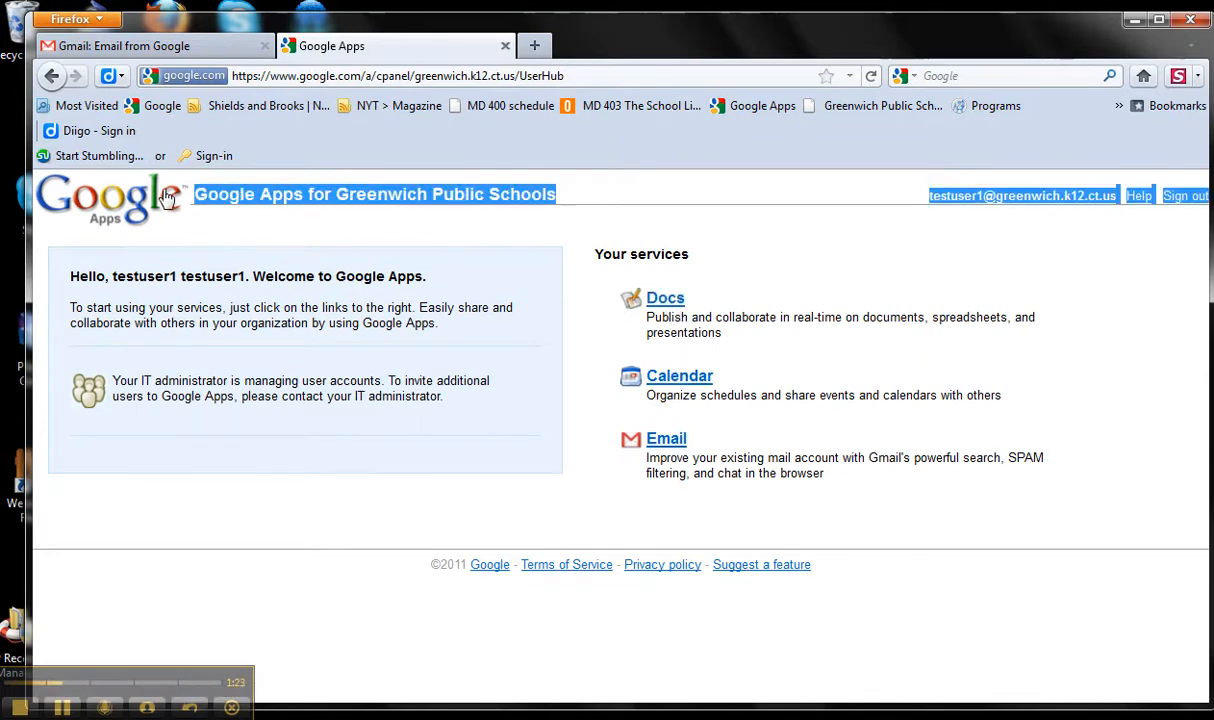
left_click(358, 322)
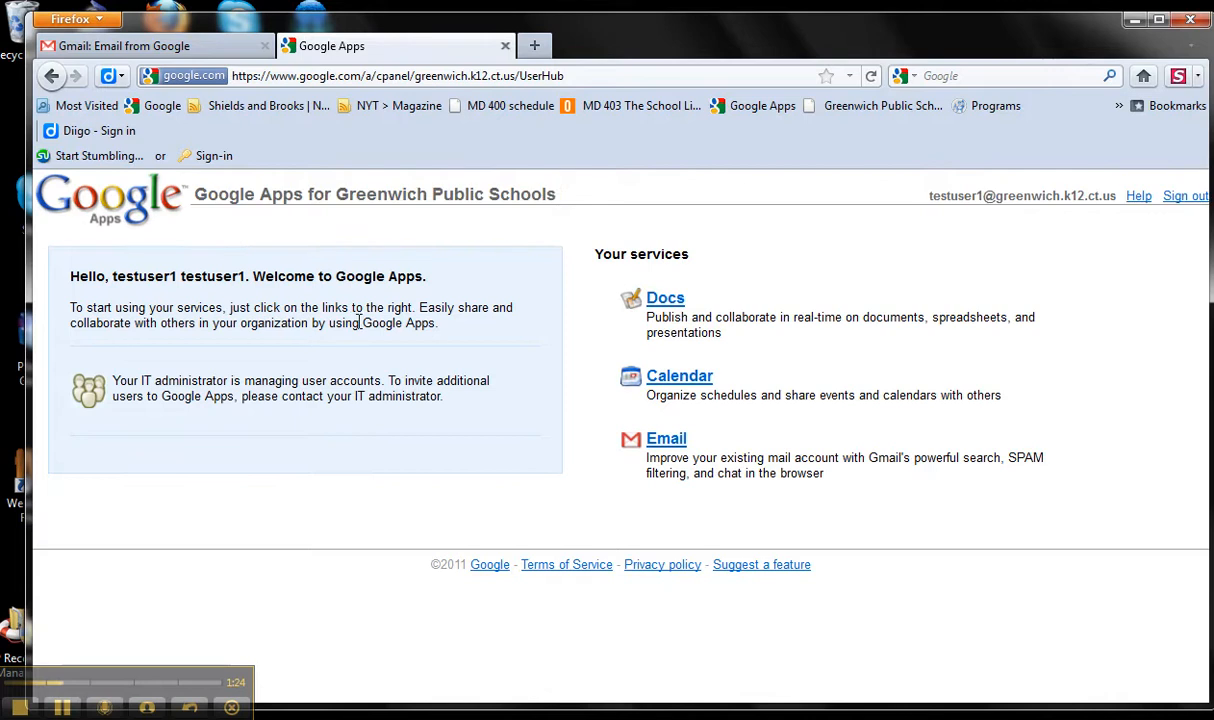
left_click(672, 443)
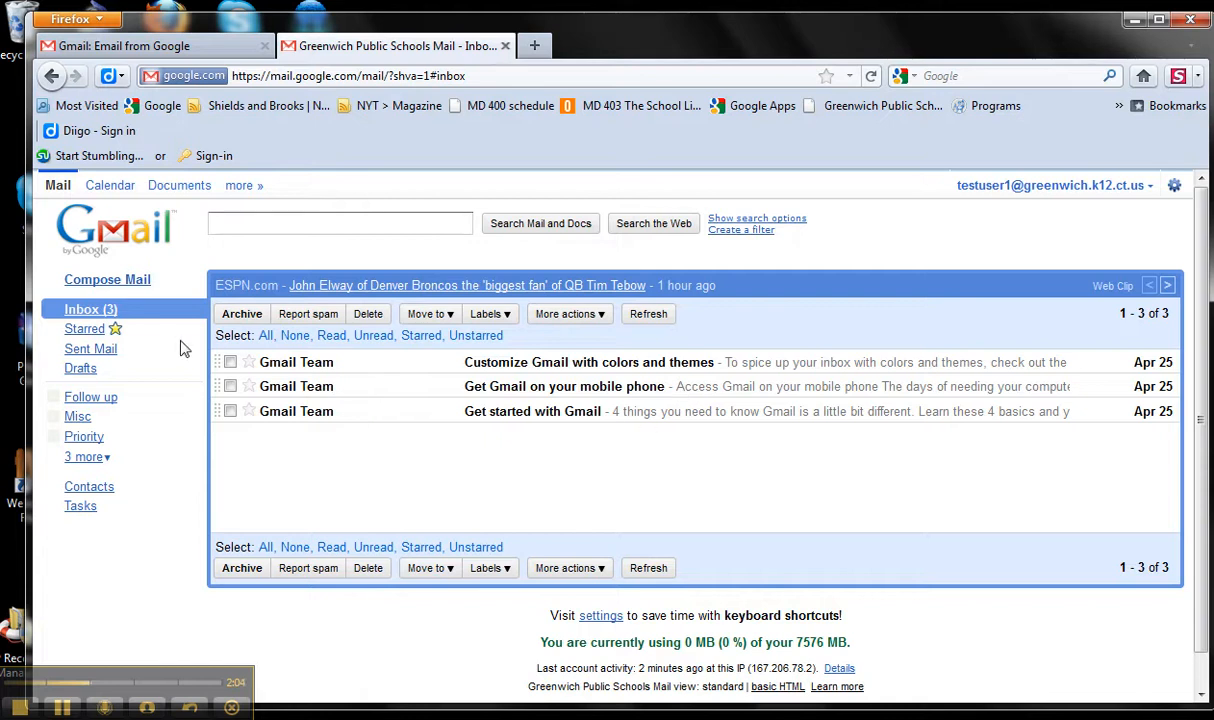
Start a new email message and add the first staff member from the auto-complete suggestions as recipient.
left_click(112, 278)
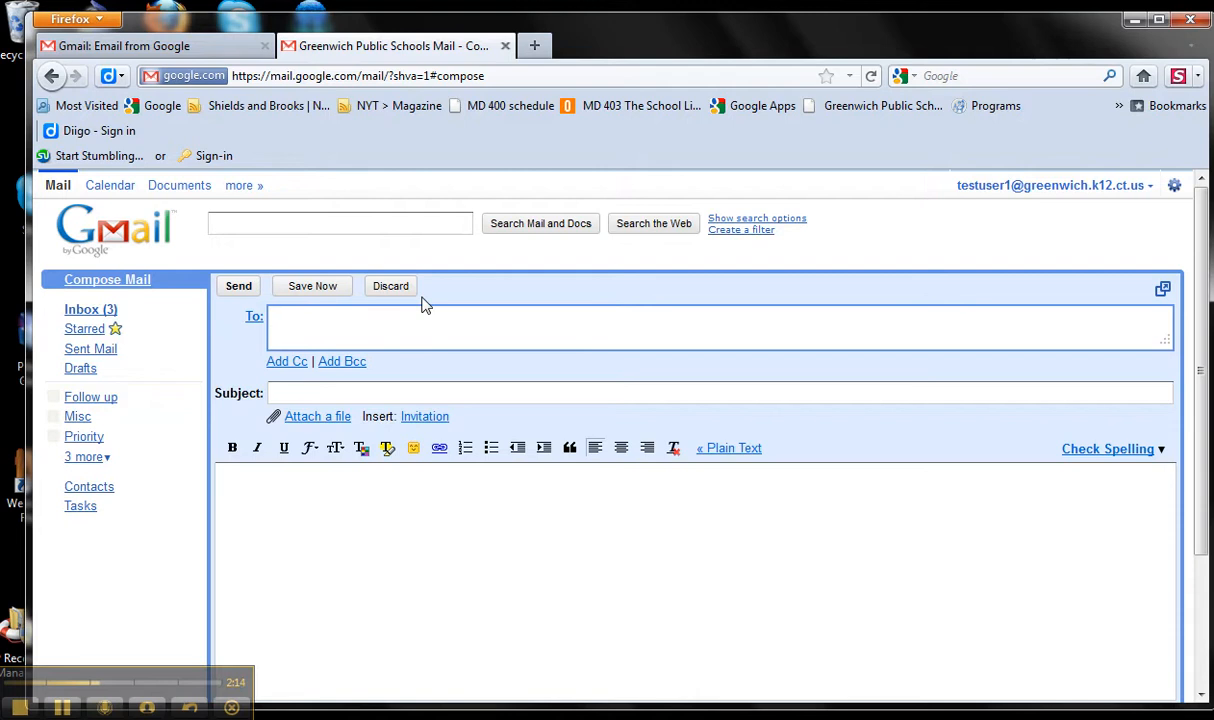
type("su")
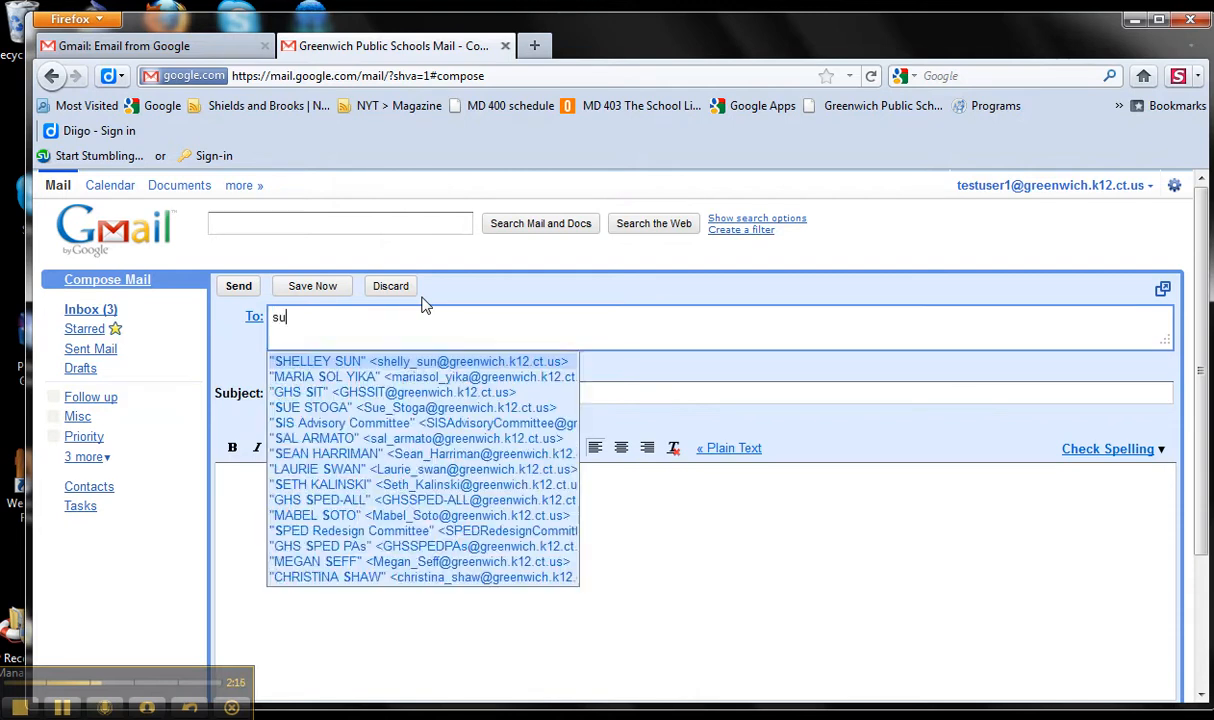
type("san")
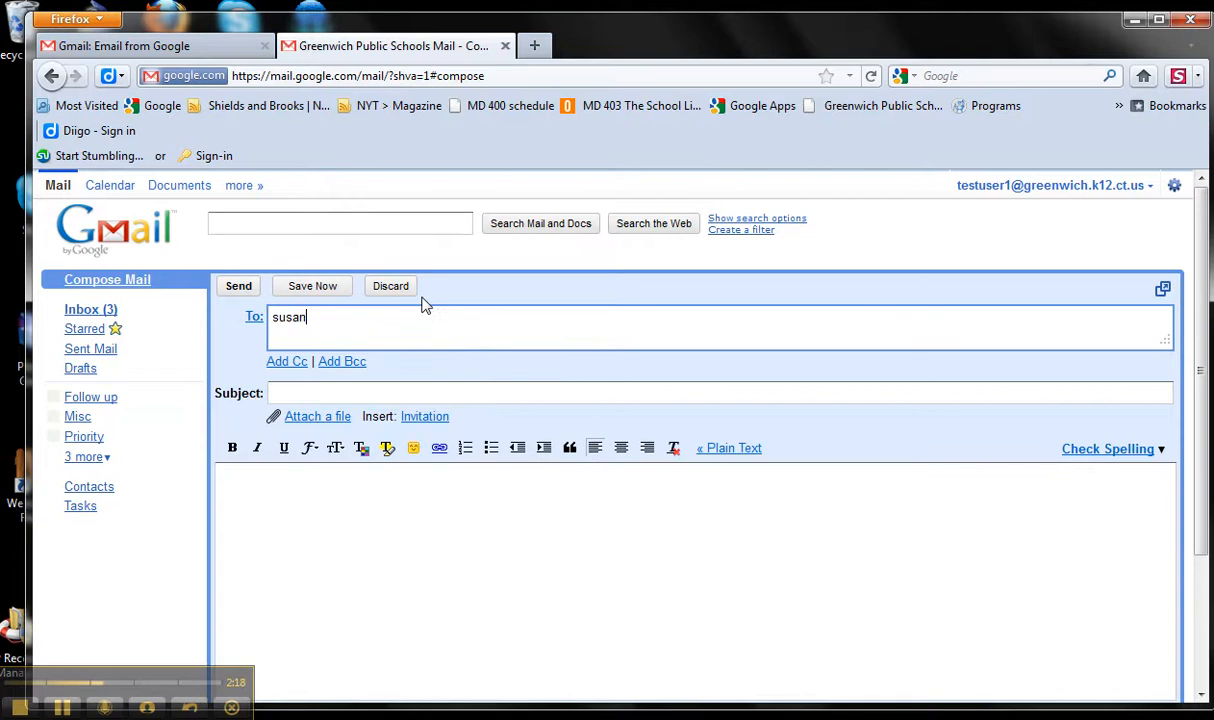
type(" mor")
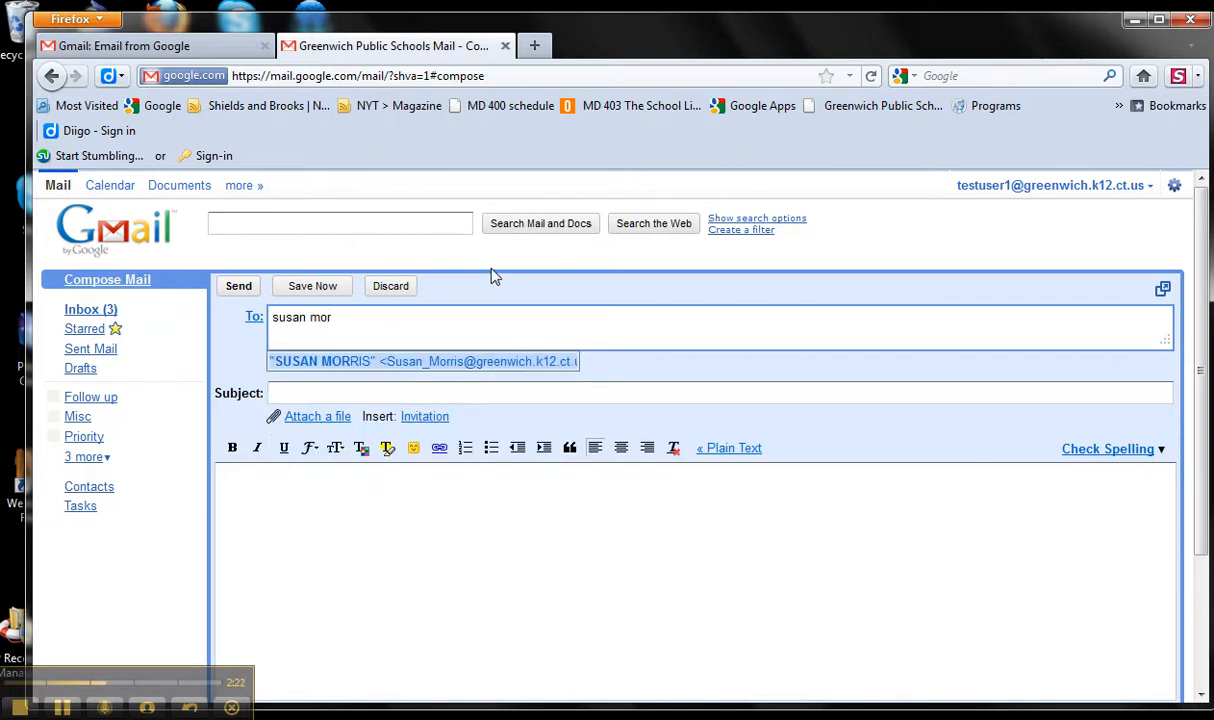
key("Return")
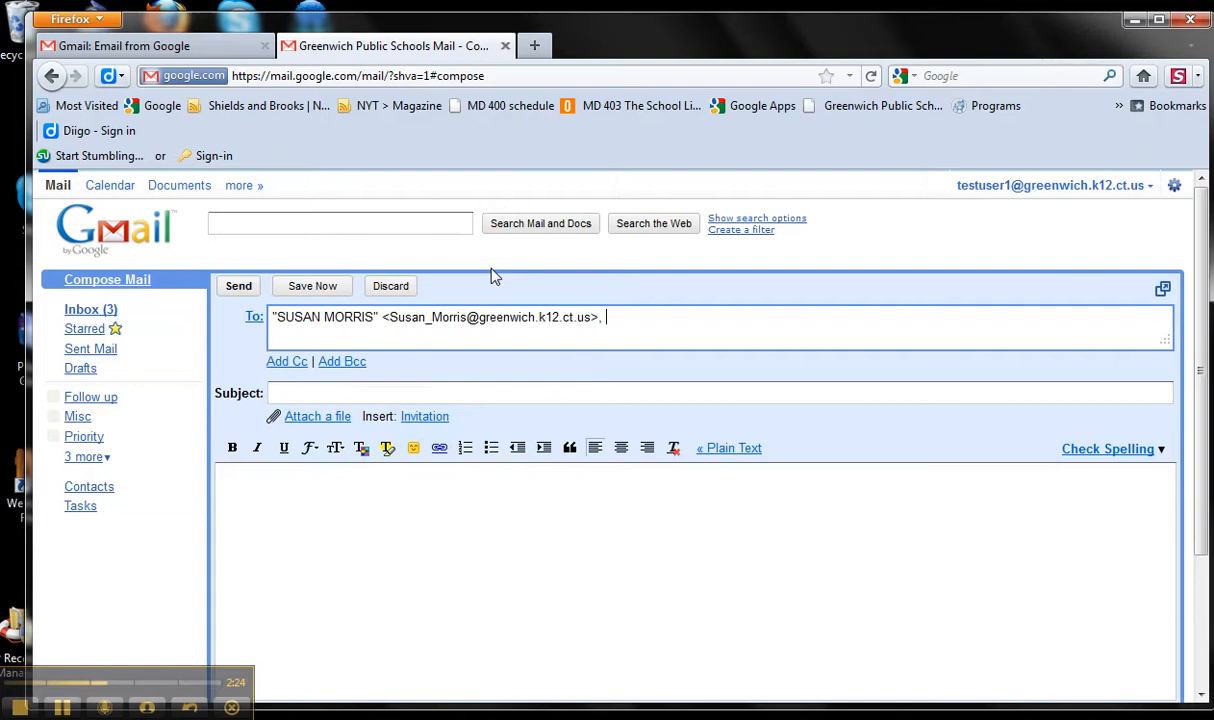
Add a second staff member as recipient by entering the name and accepting the matching suggestion.
type("alexandra")
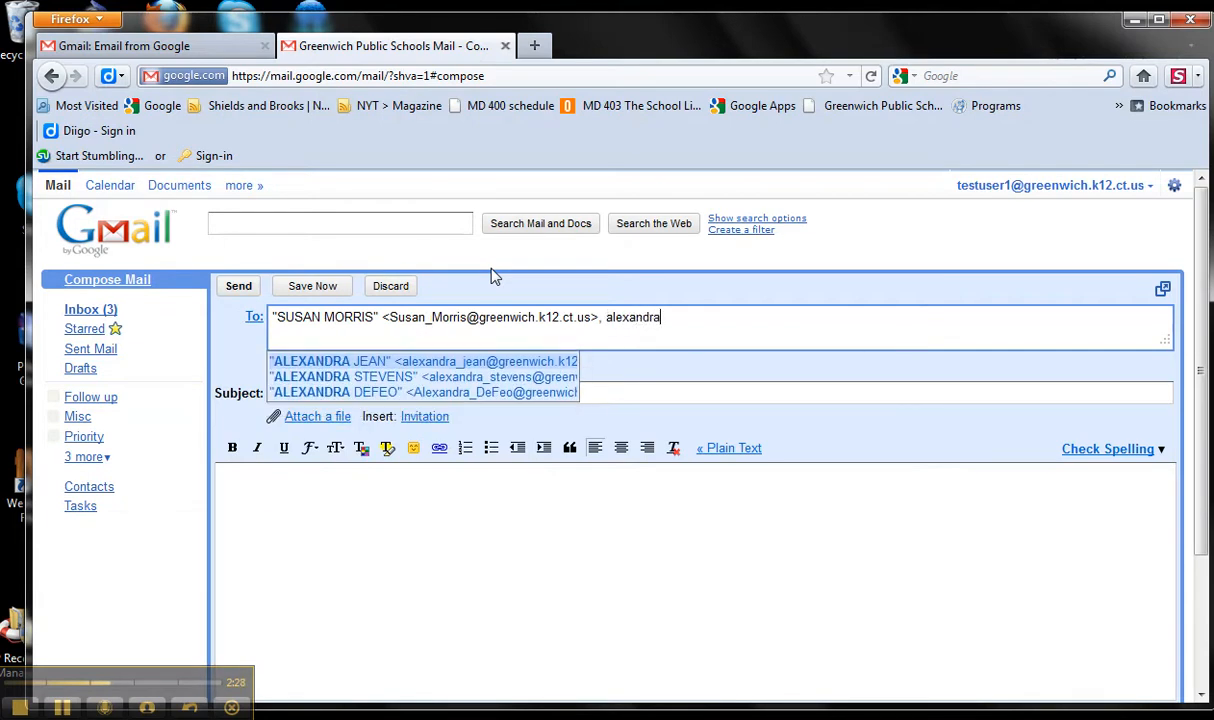
type(" st")
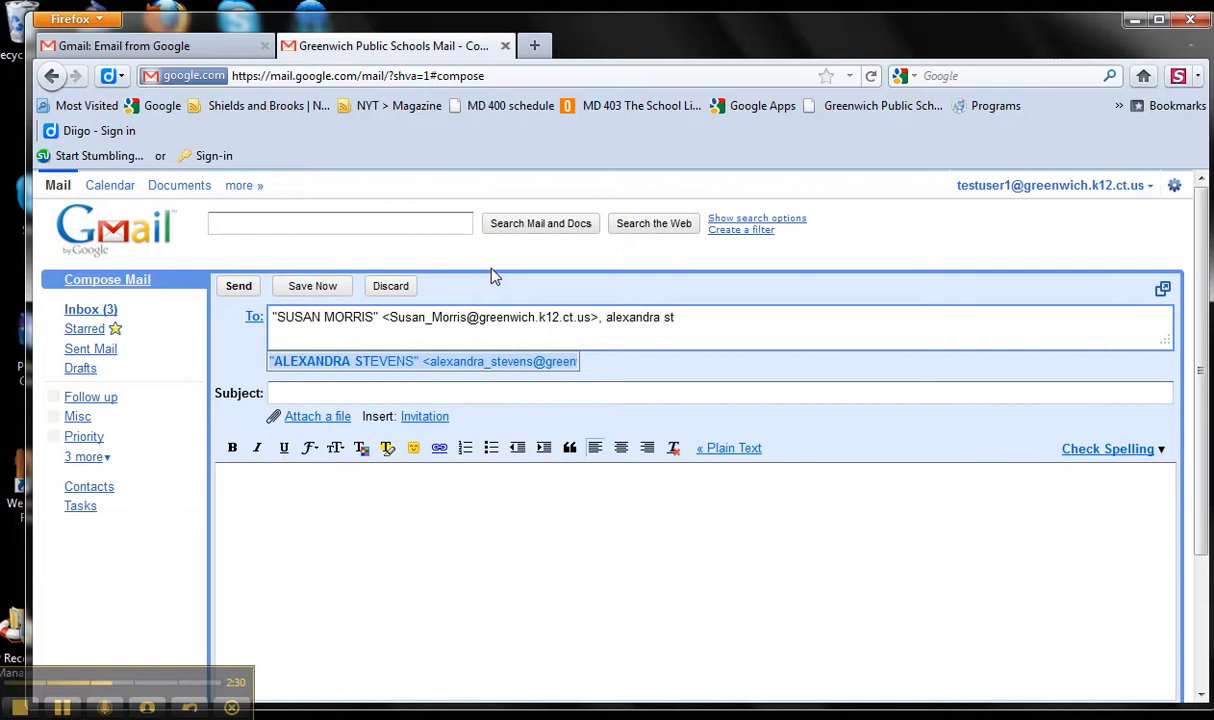
key("Return")
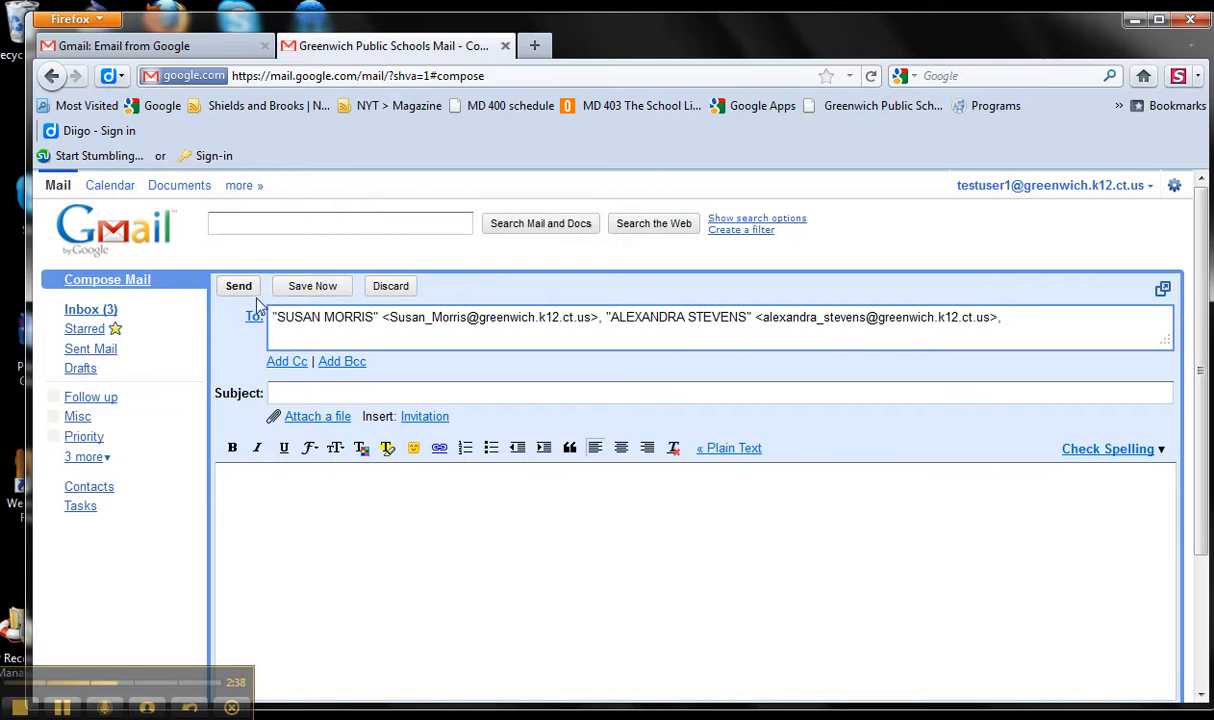
Abandon the unsent message and return to the inbox.
scroll(392, 494, "down", 3)
scroll(394, 490, "up", 3)
left_click(72, 217)
left_click(589, 415)
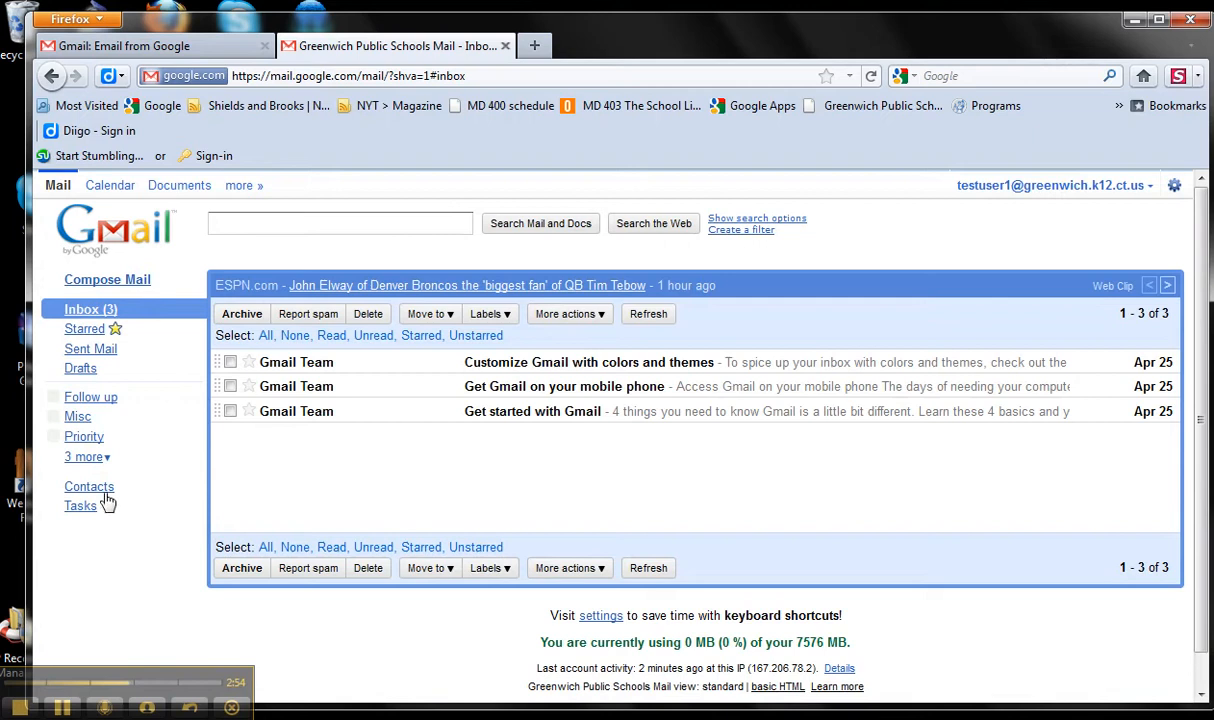
Create a new contact group named PTA in the contacts manager.
left_click(90, 487)
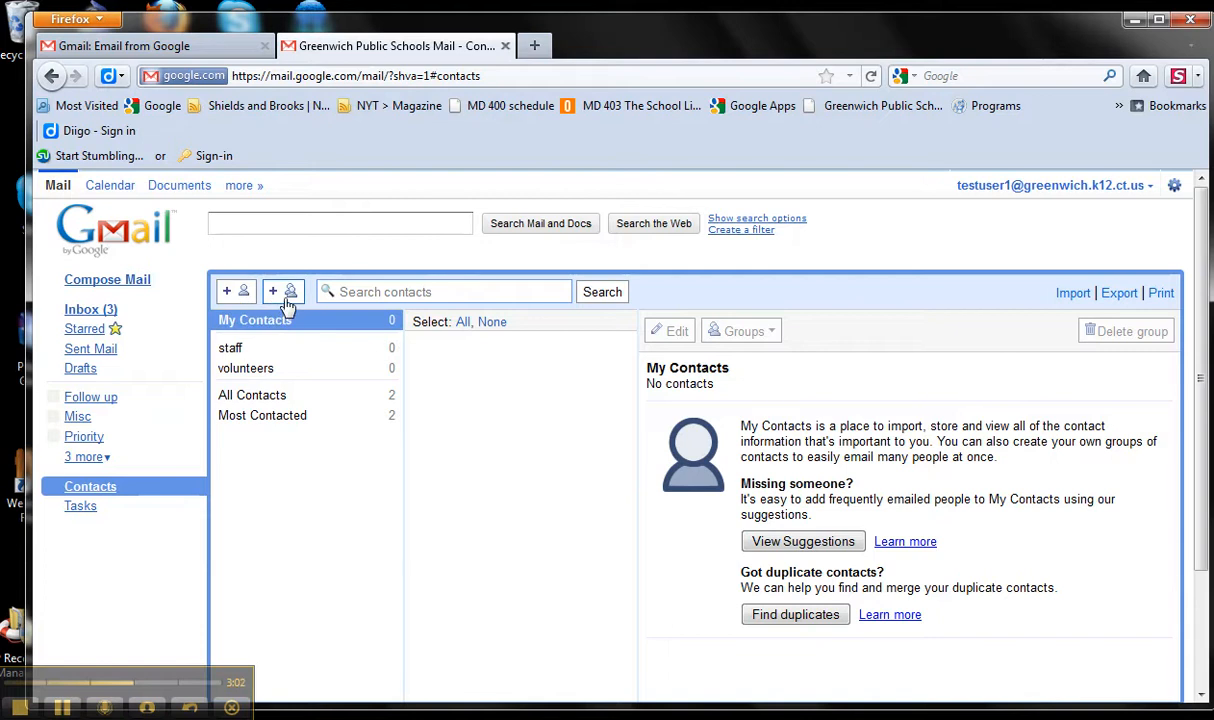
left_click(289, 299)
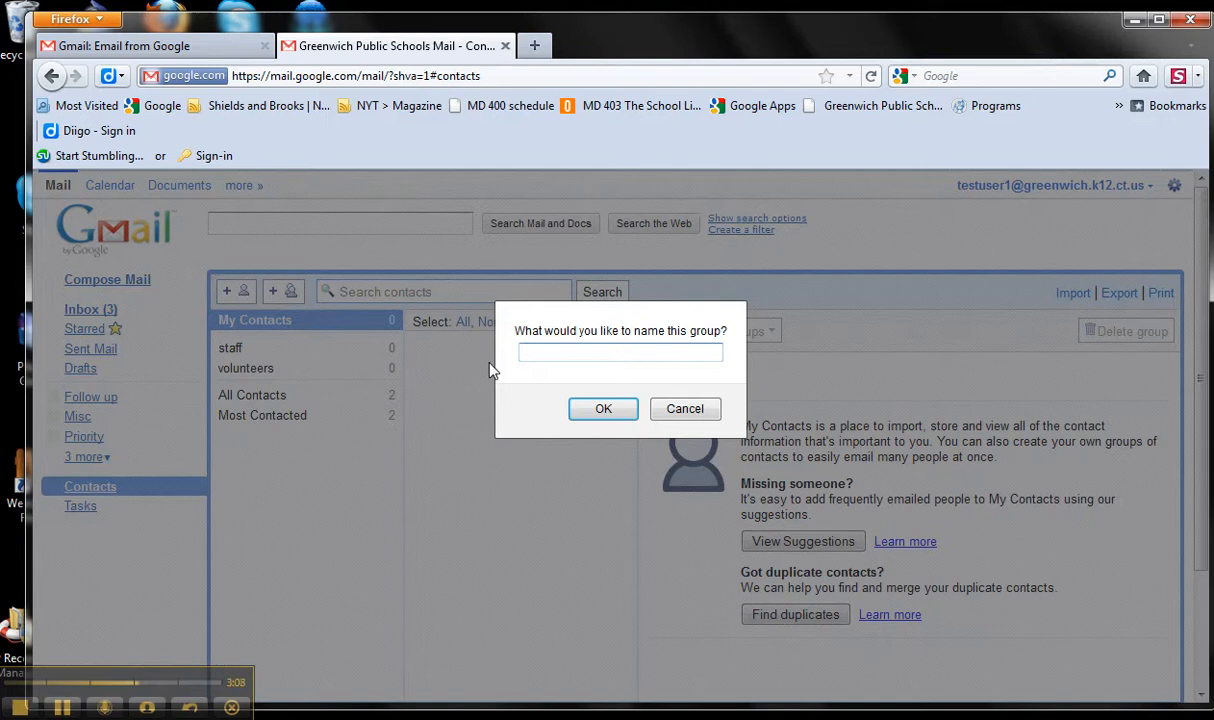
type("PTA")
left_click(606, 410)
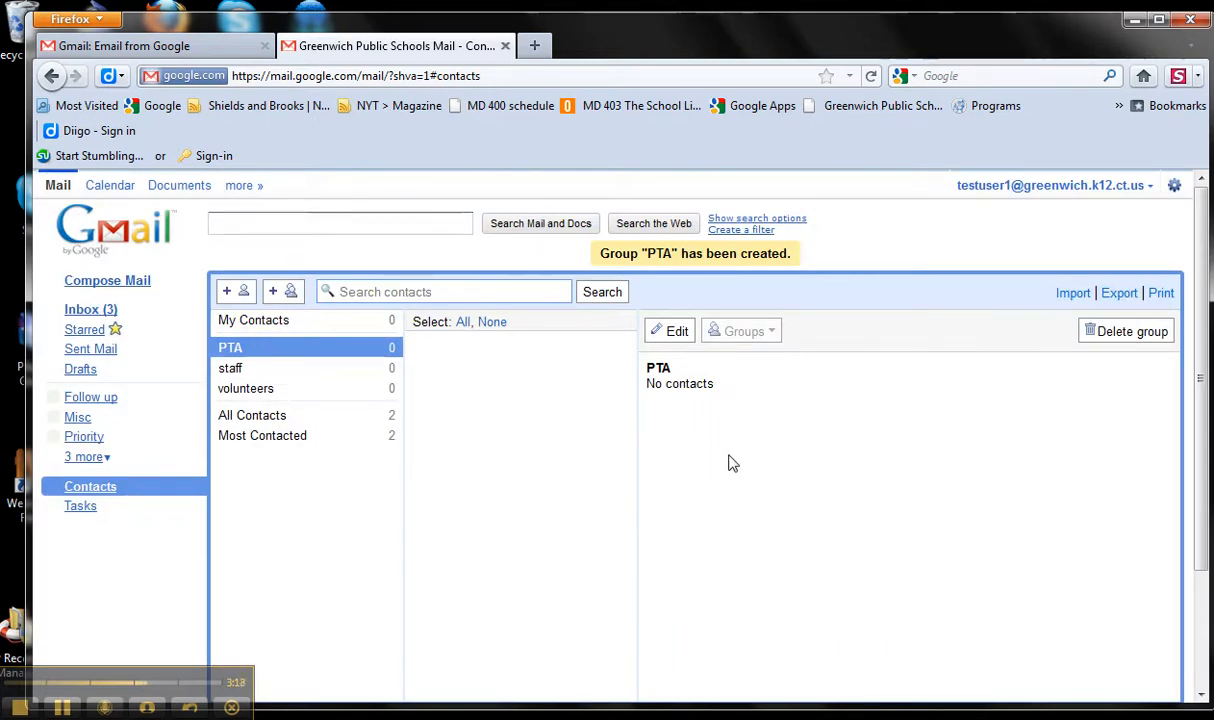
Start a new message, choose the PTA group in the recipient contact picker, and return to the inbox.
left_click(137, 286)
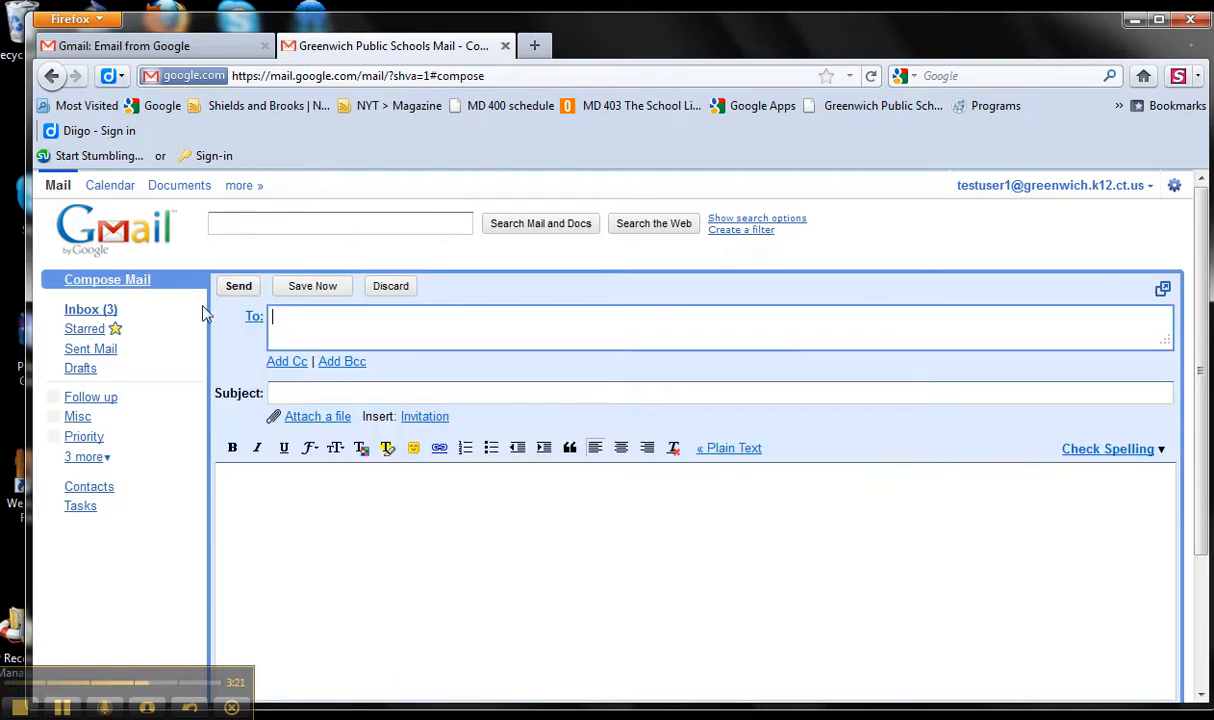
left_click(254, 317)
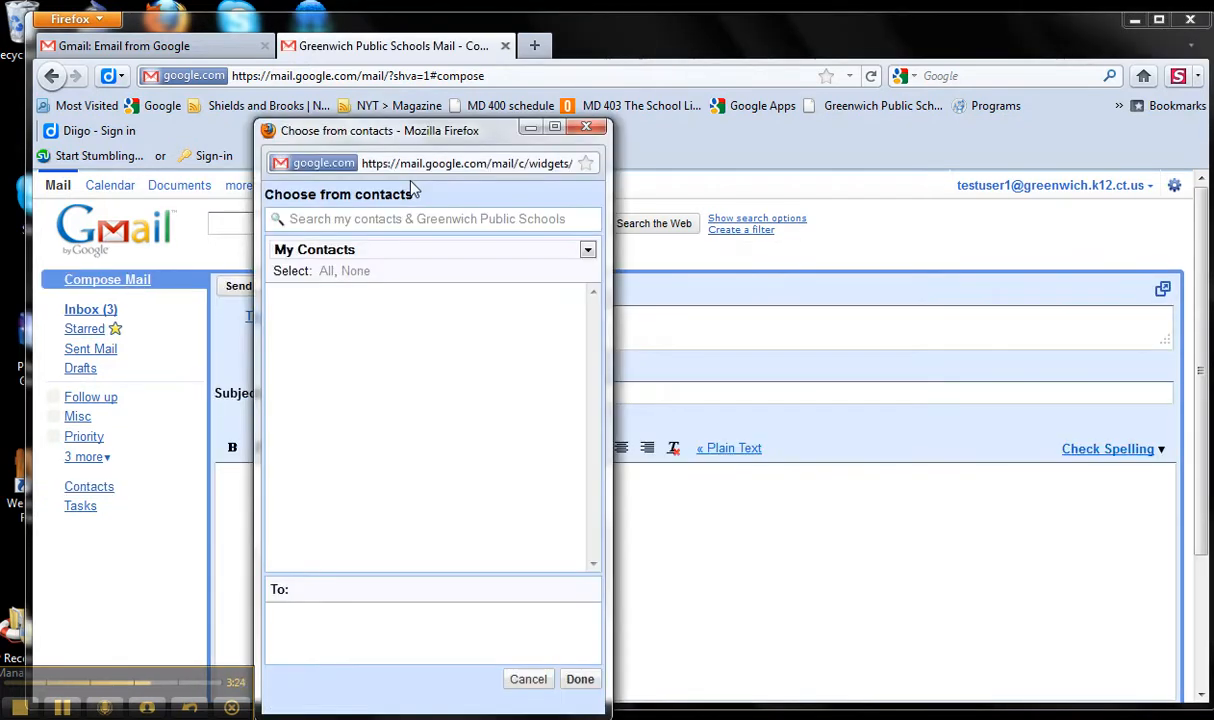
left_click(401, 247)
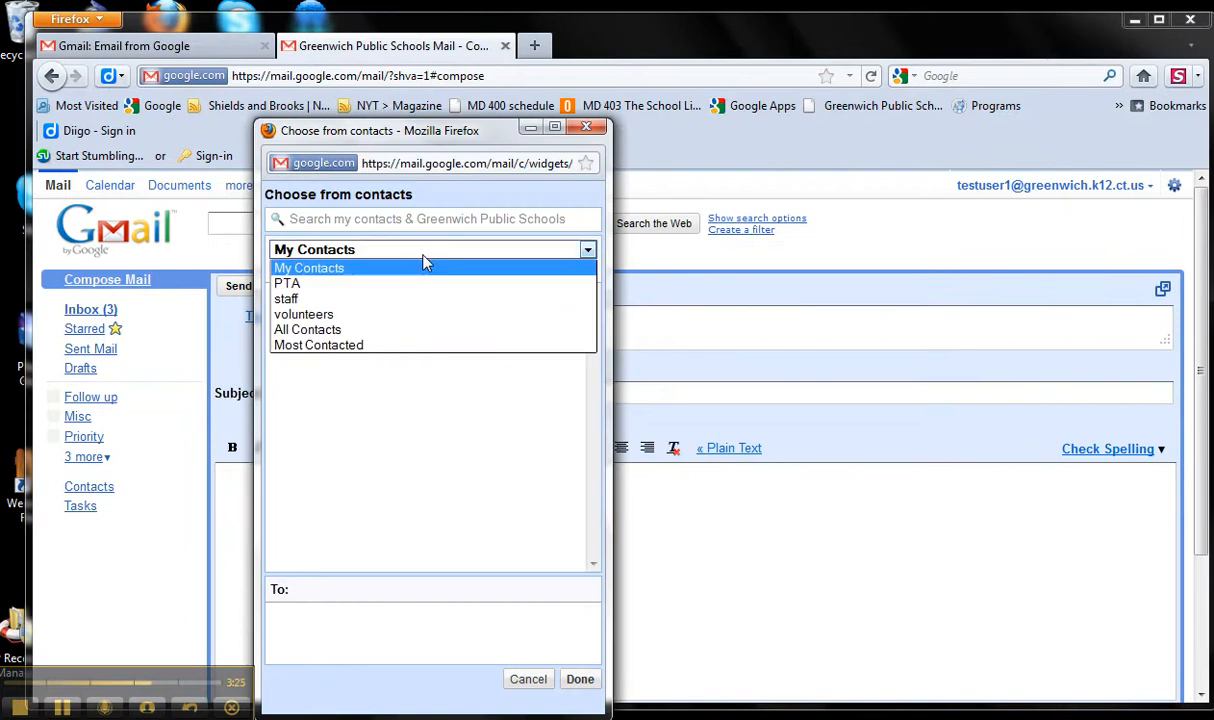
left_click(300, 286)
left_click(580, 679)
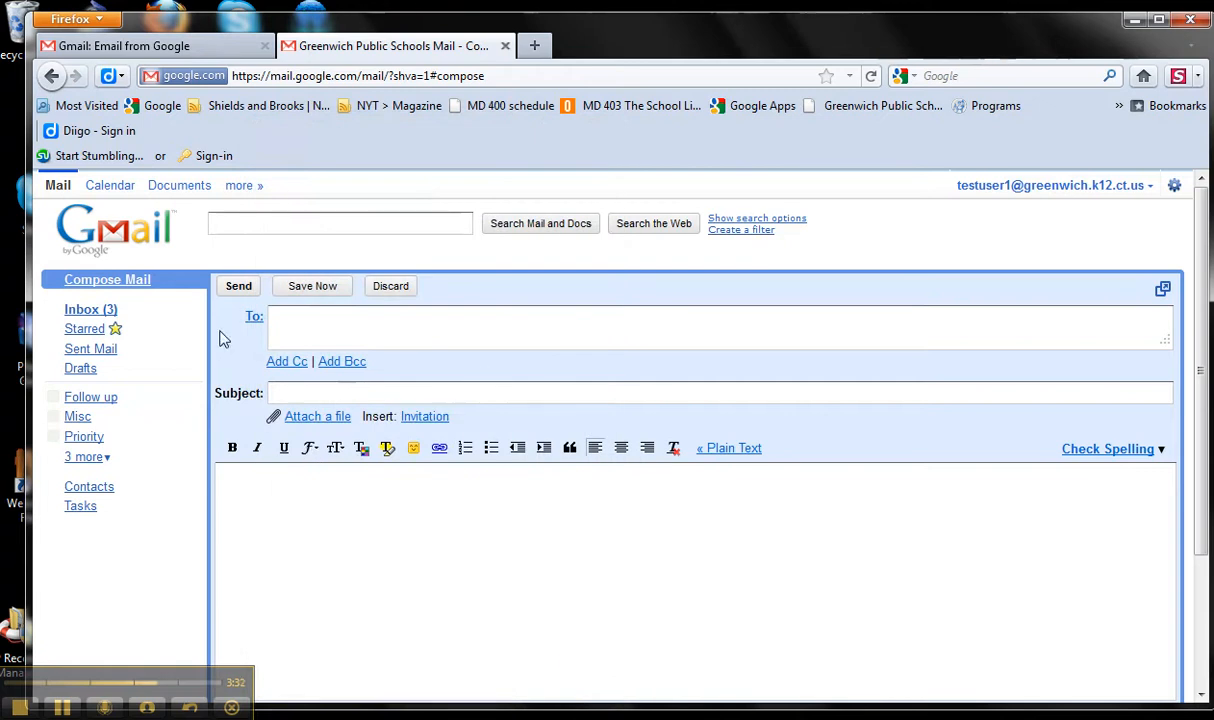
left_click(89, 312)
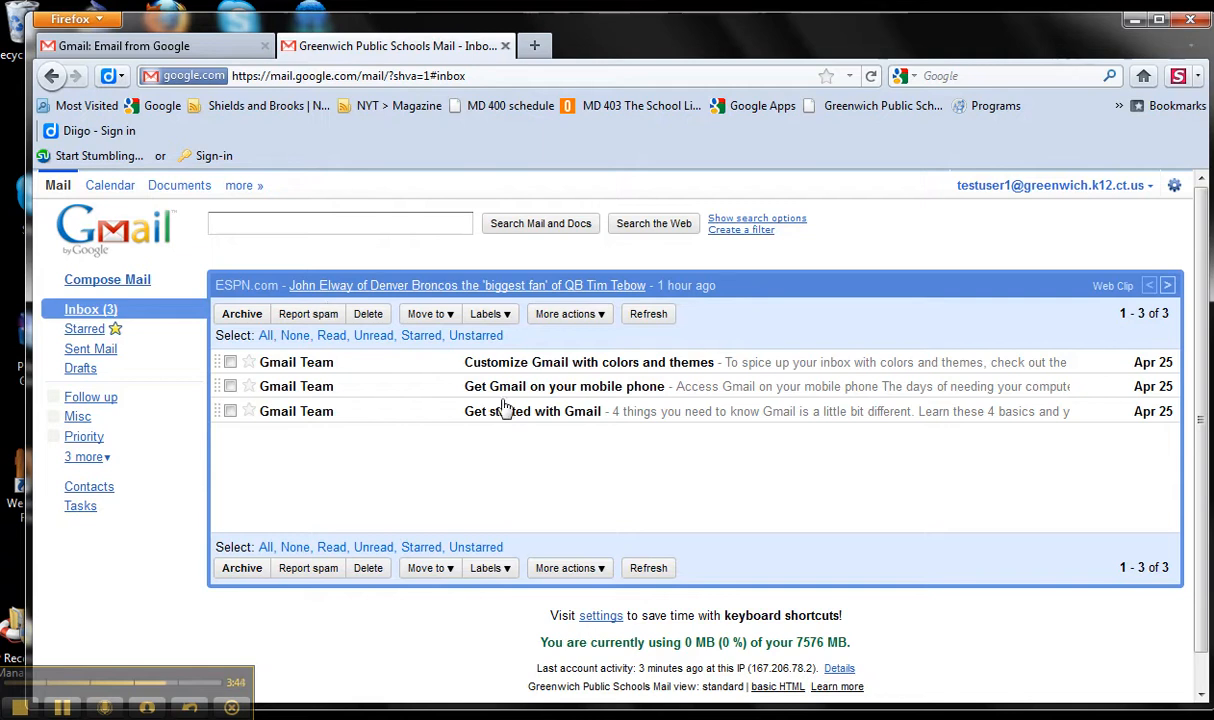
Open the account settings page and go from there to the Gmail settings.
left_click(1057, 195)
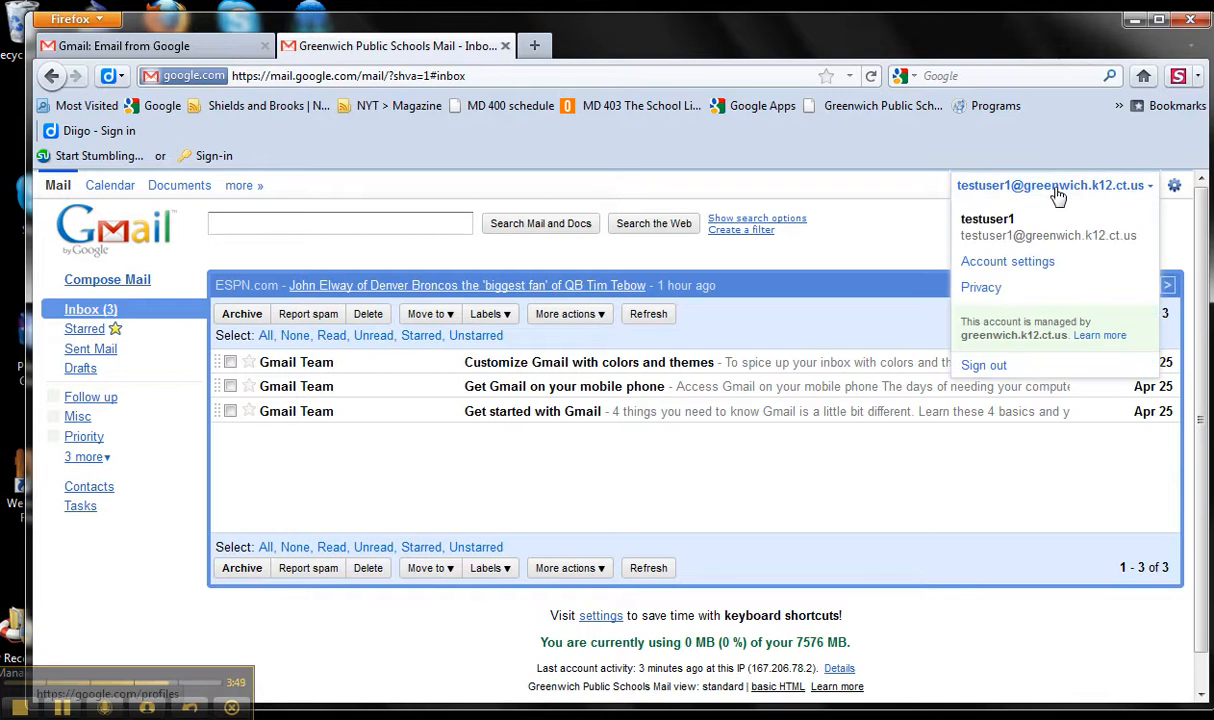
left_click(1037, 265)
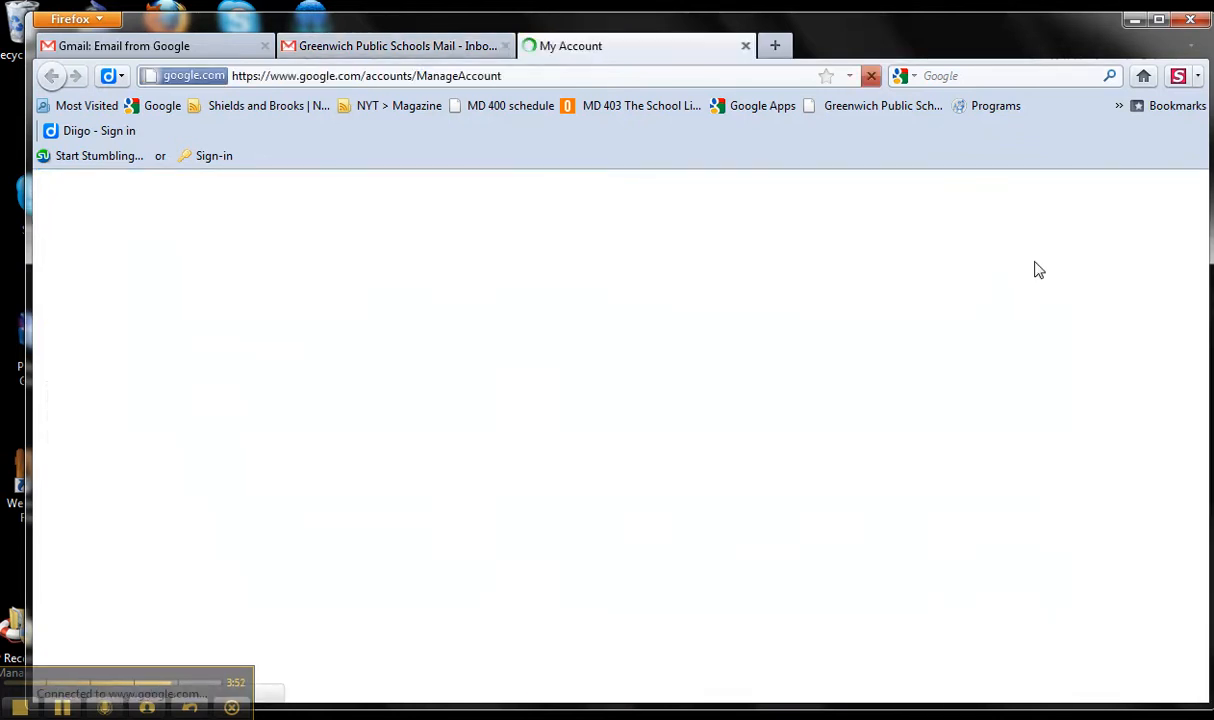
scroll(938, 318, "down", 3)
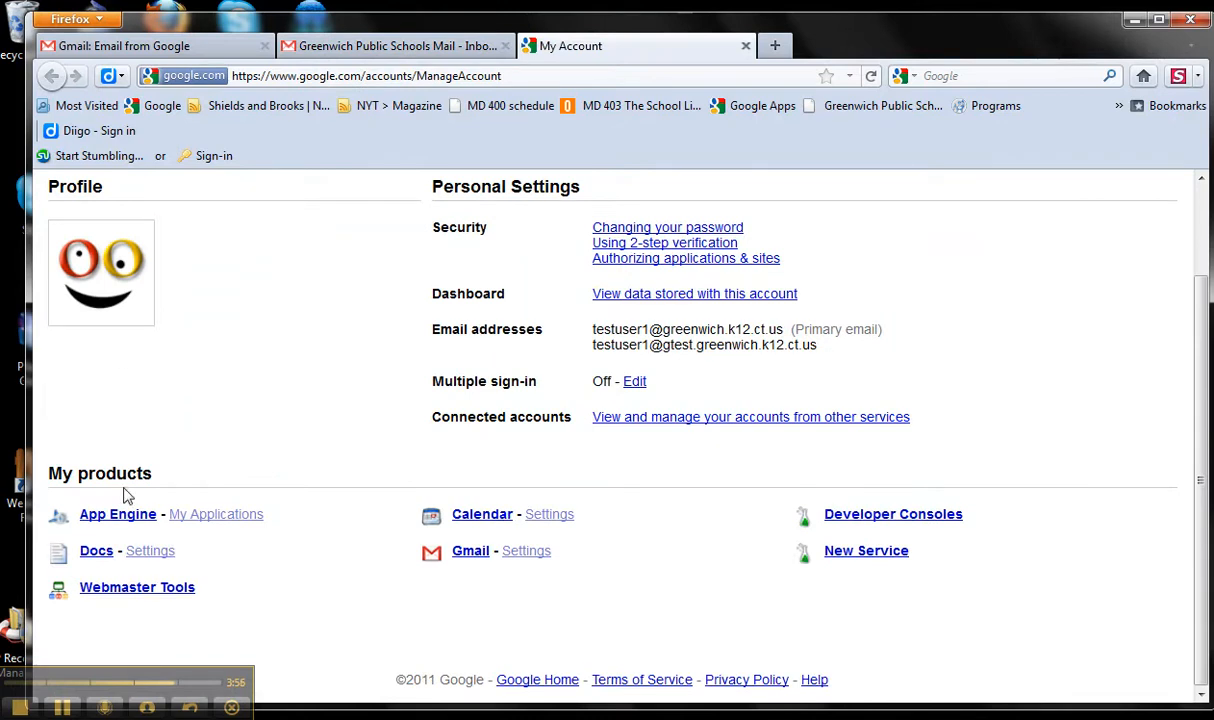
left_click(527, 553)
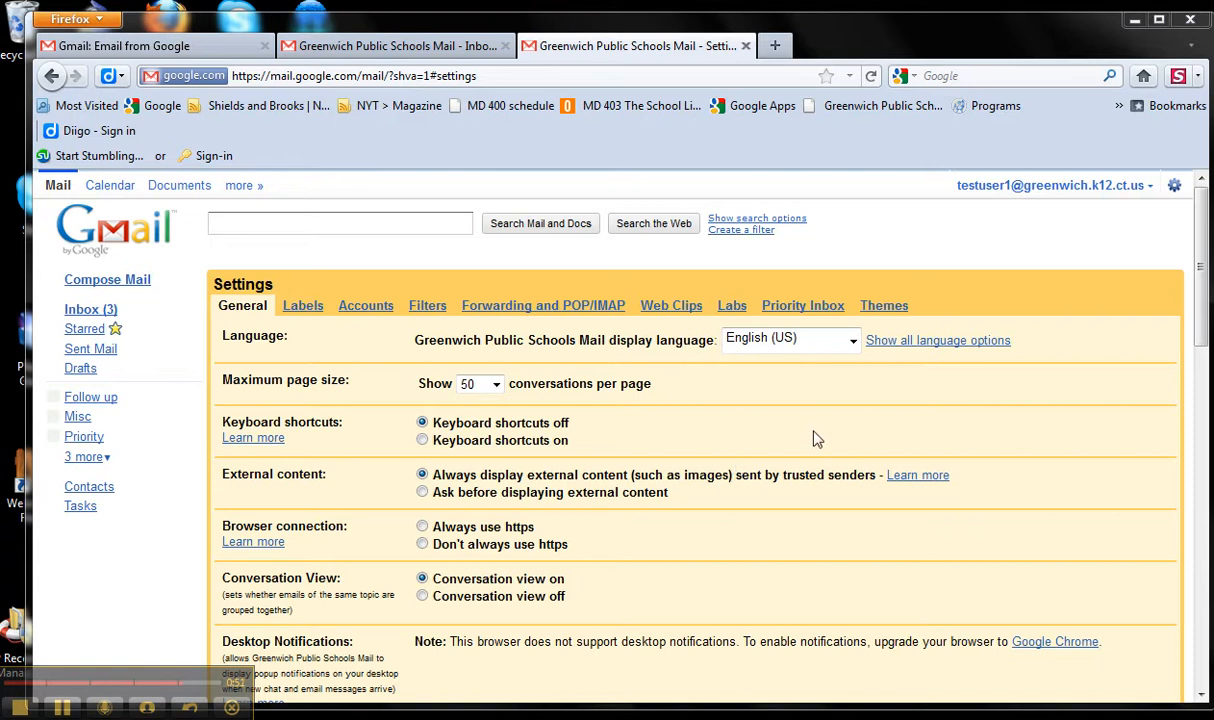
Enter the sender's full name as the first line of the email signature in the General settings.
scroll(812, 440, "down", 8)
scroll(810, 455, "up", 10)
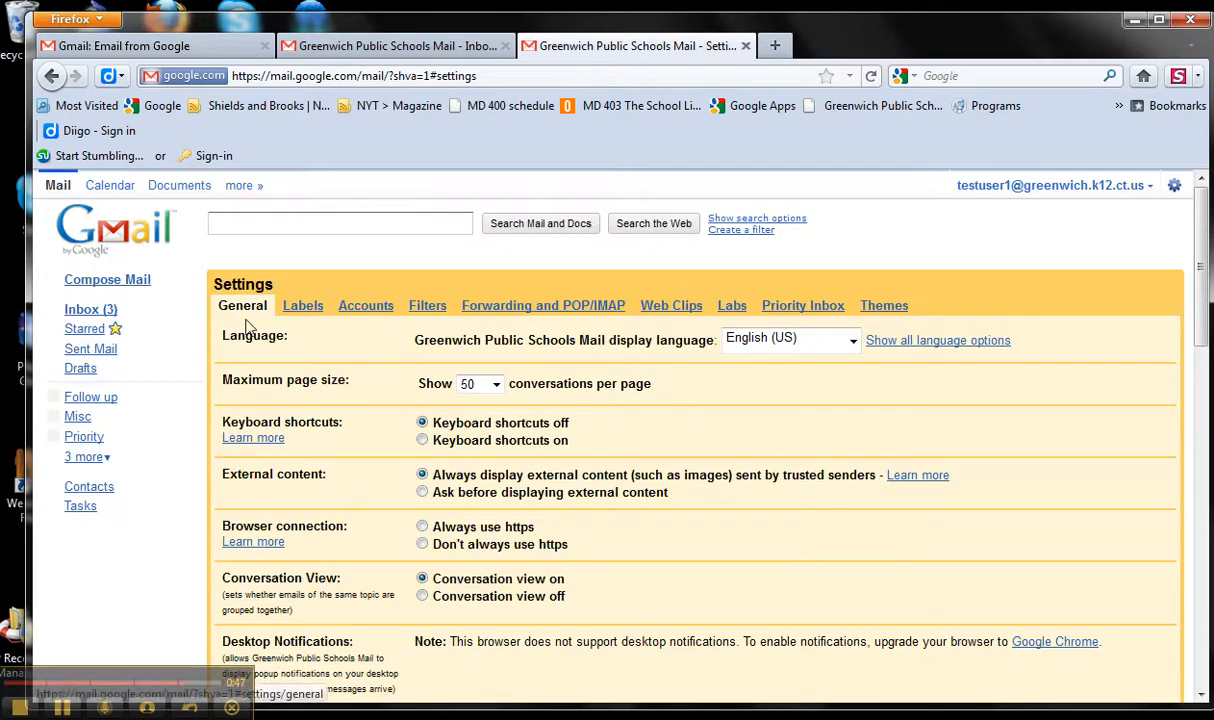
scroll(328, 387, "down", 10)
left_click(537, 328)
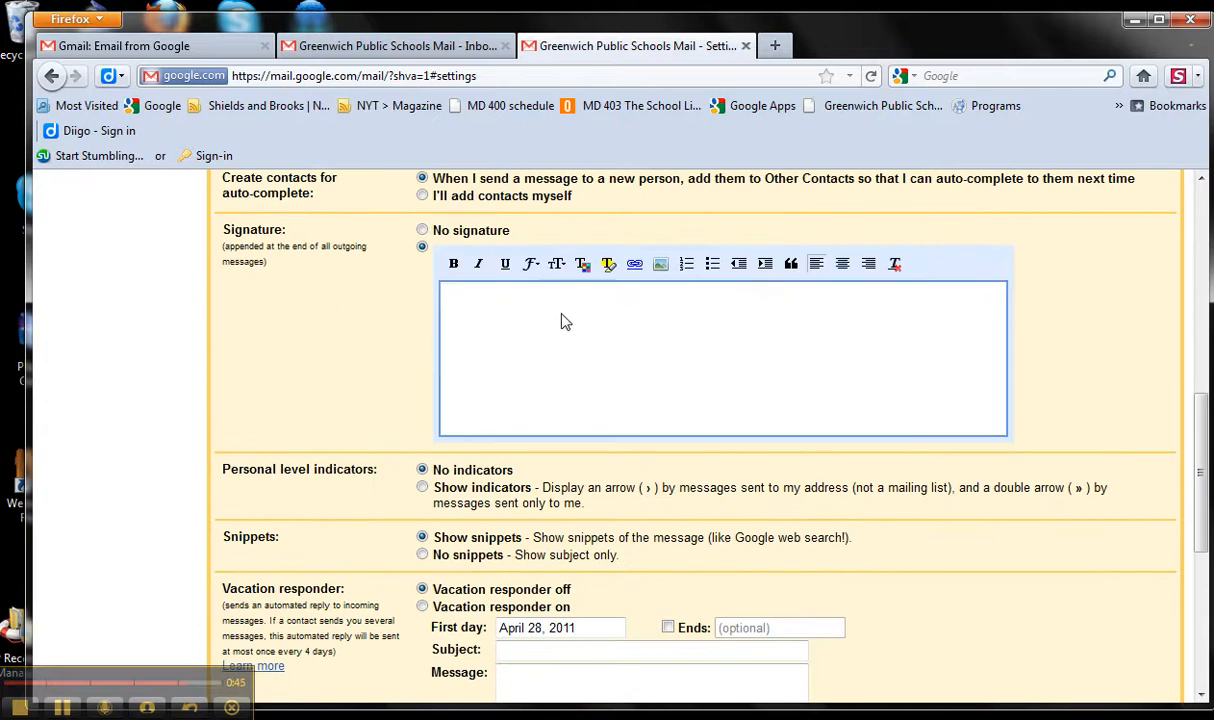
type("Aaron JOhn")
key("BackSpace")
key("BackSpace")
key("BackSpace")
key("BackSpace")
key("BackSpace")
key("BackSpace")
key("BackSpace")
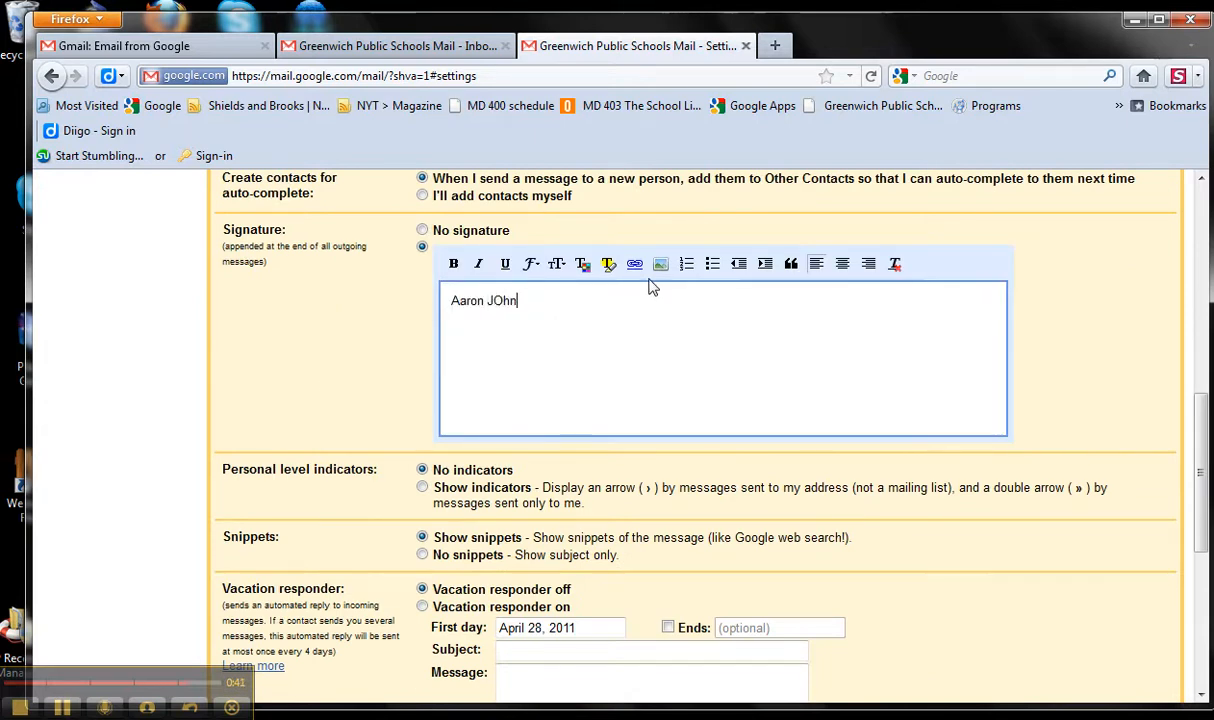
Add the lines "LMC" and "Greenwich, CT" below the name in the signature and save the settings.
type("M")
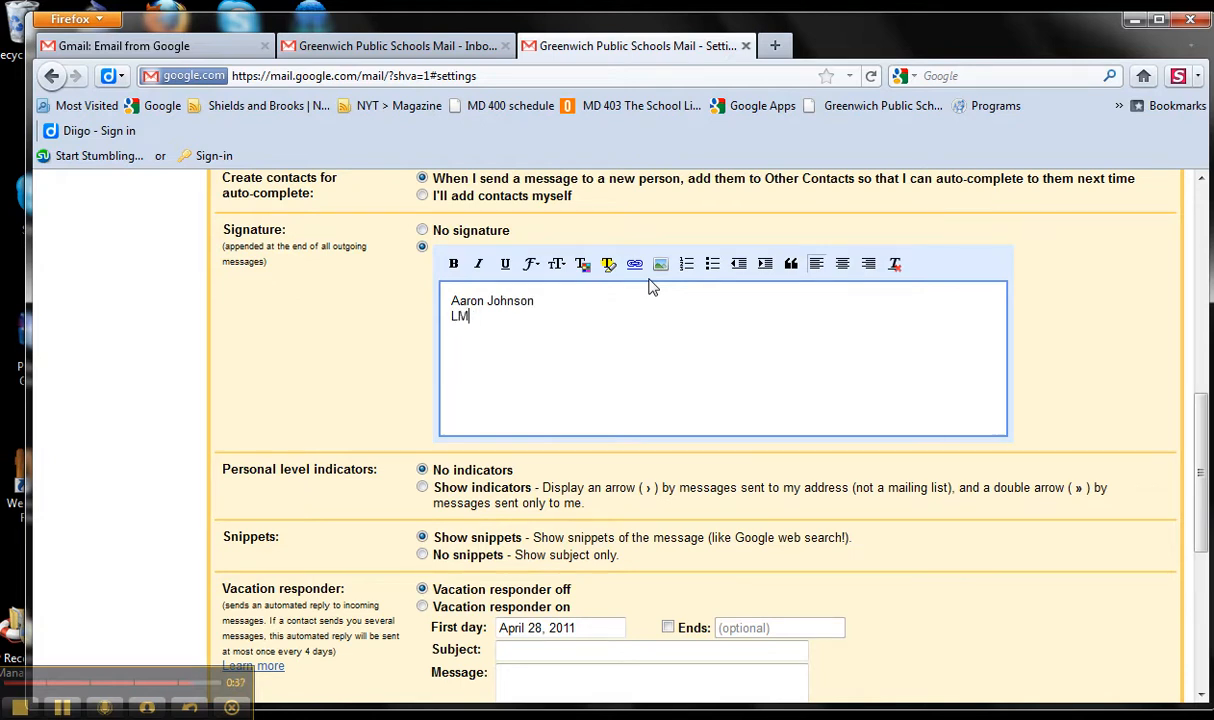
type("eCo")
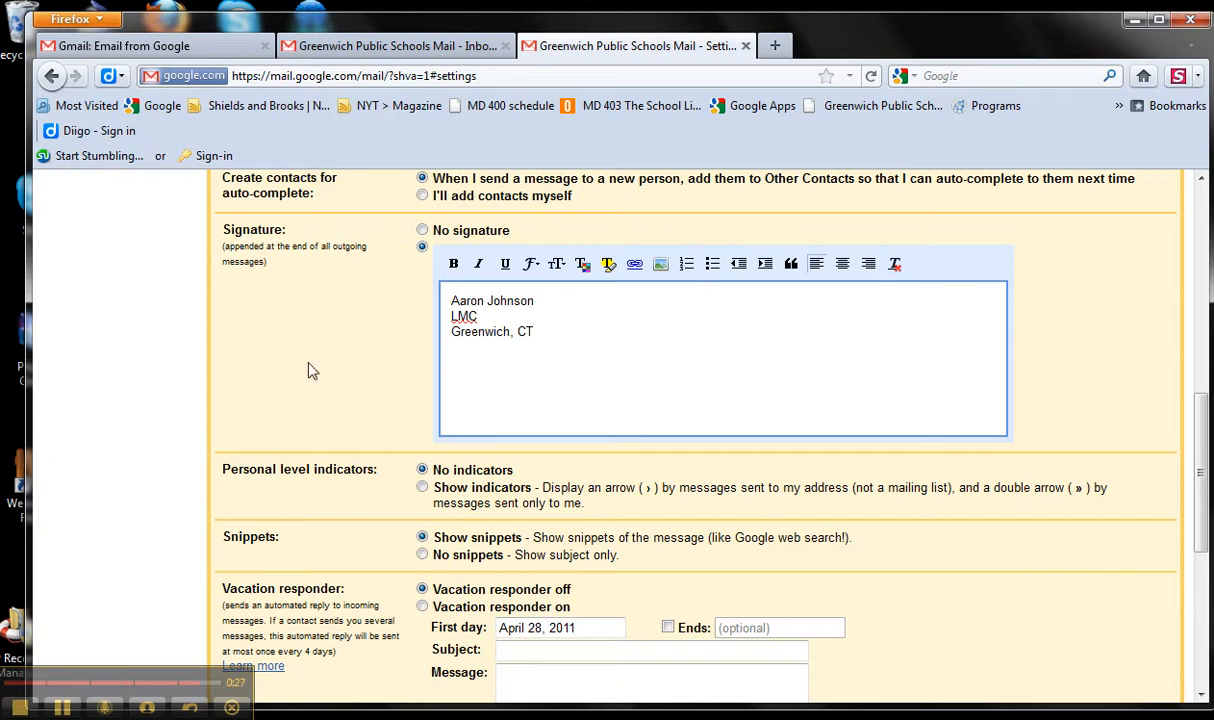
scroll(495, 480, "down", 5)
left_click(660, 533)
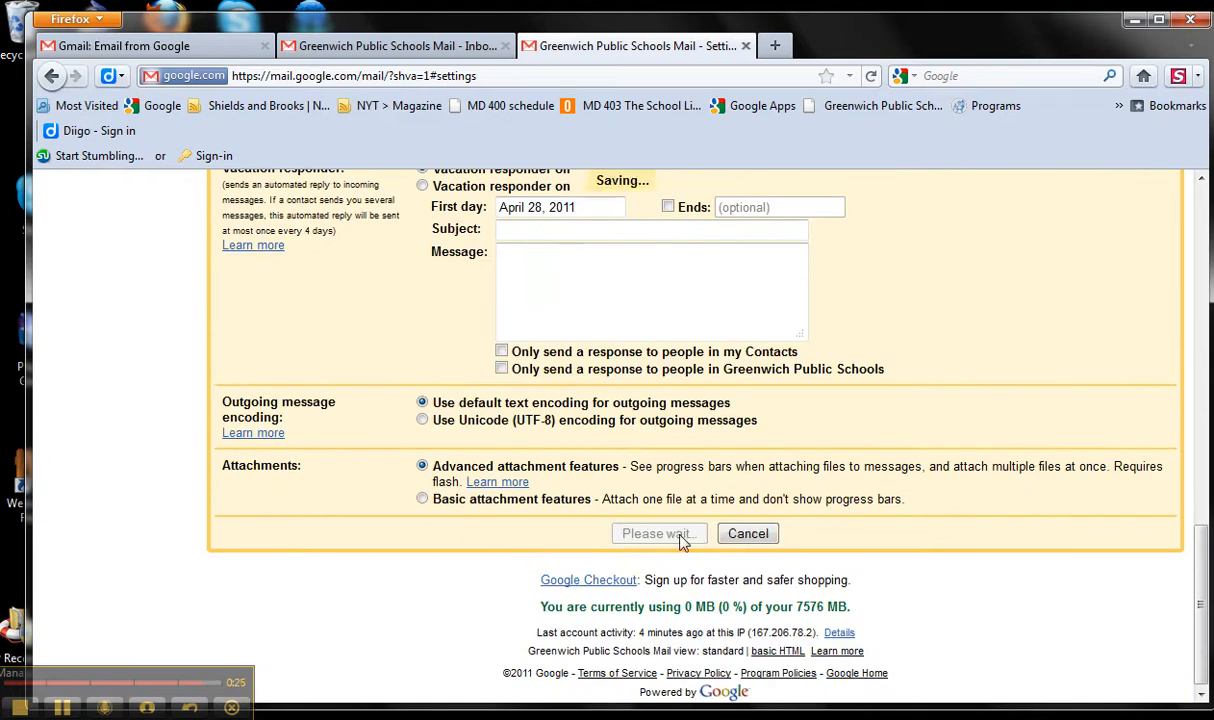